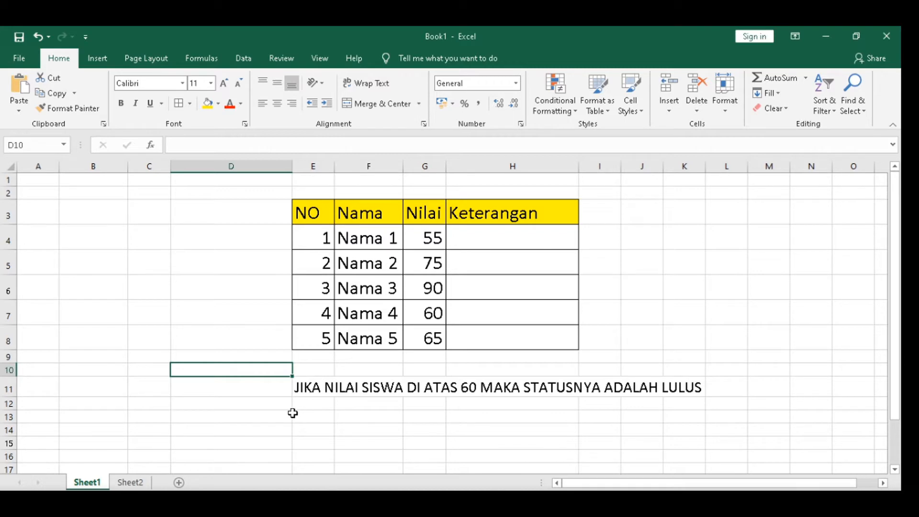
left_click_drag(498, 237, 495, 327)
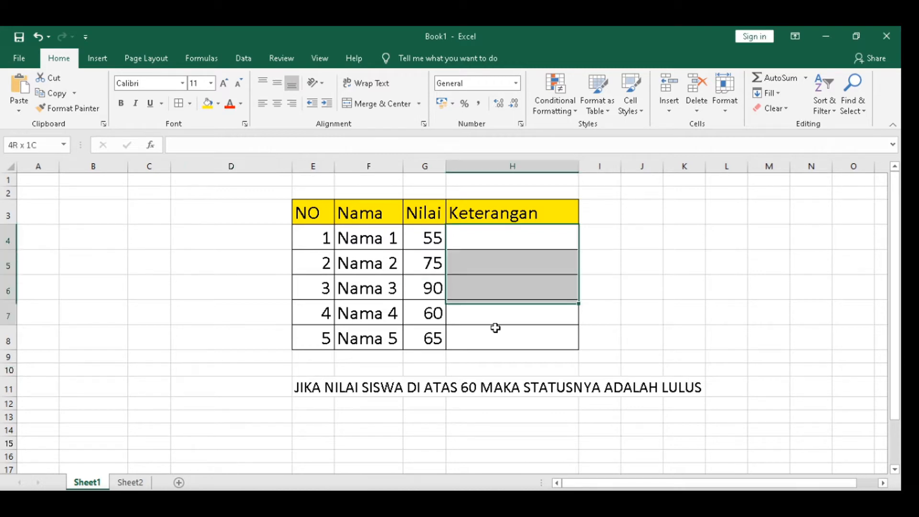
left_click(425, 370)
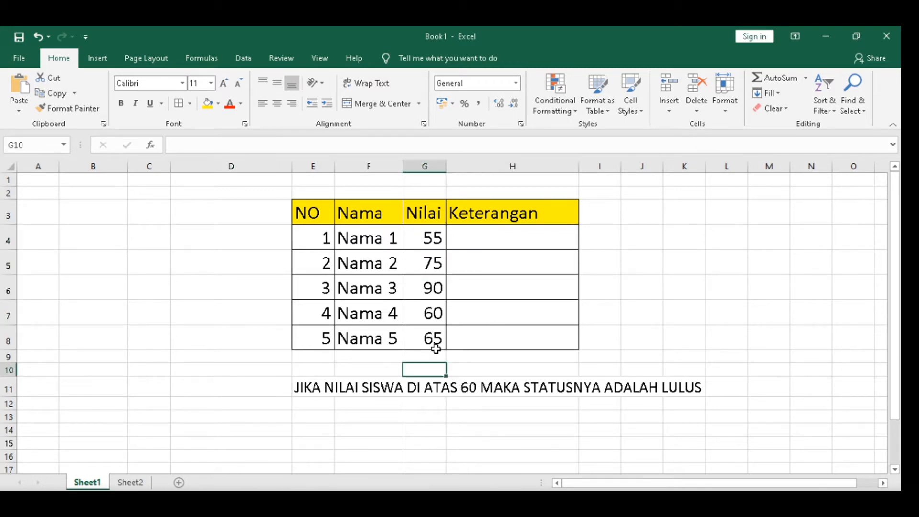
- Start an IF formula in H4, the first Keterangan cell, with the condition G4>60
left_click(478, 237)
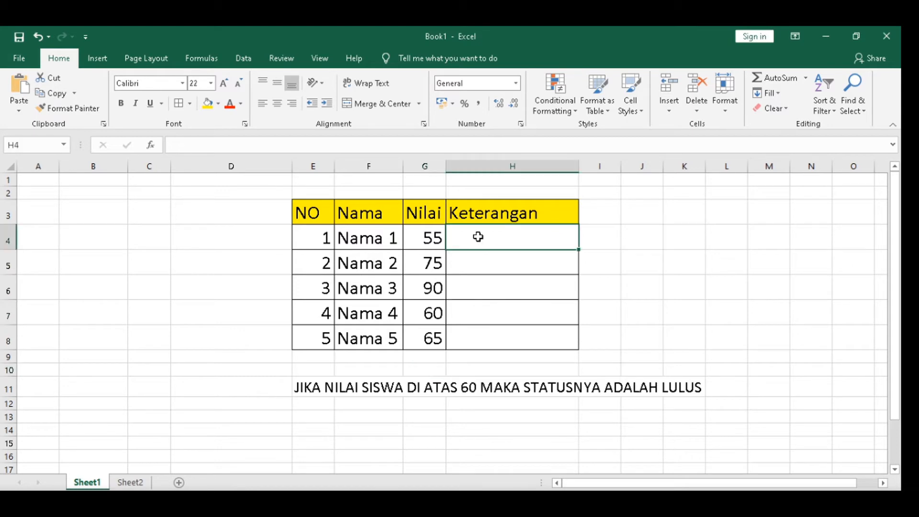
type("=")
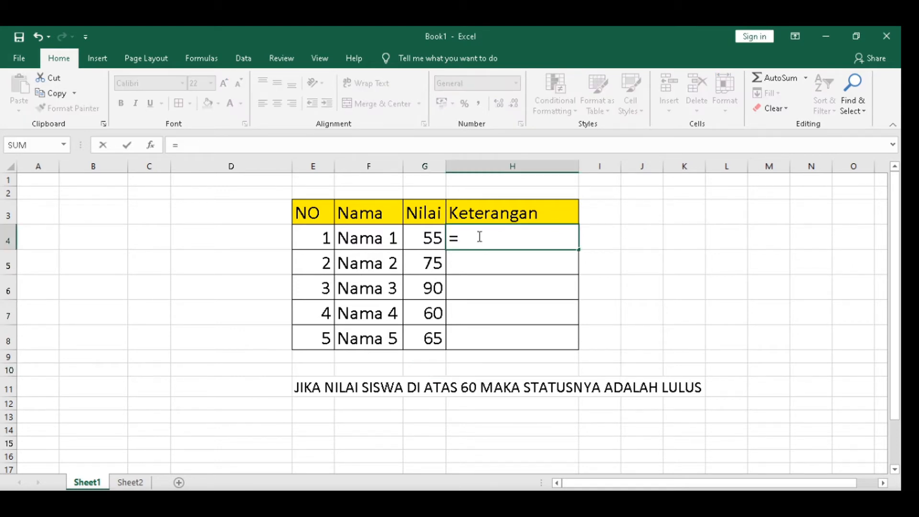
type("IF")
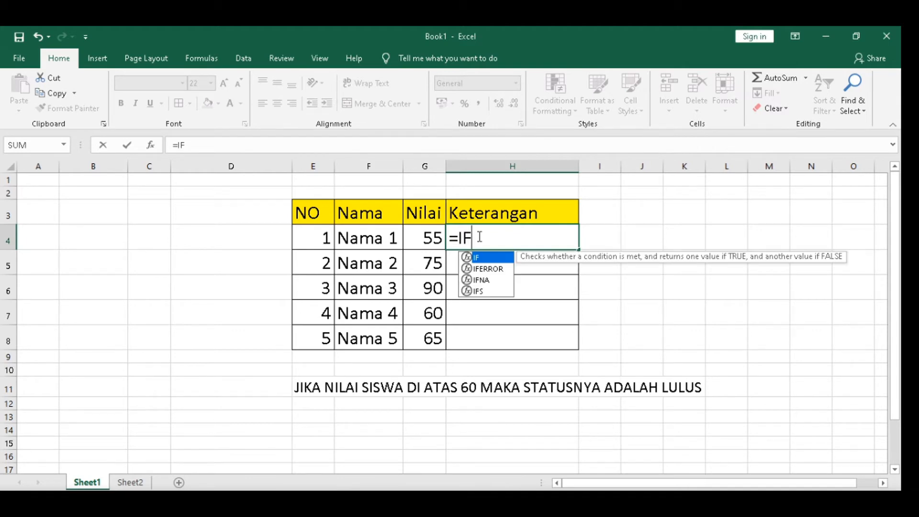
type("(")
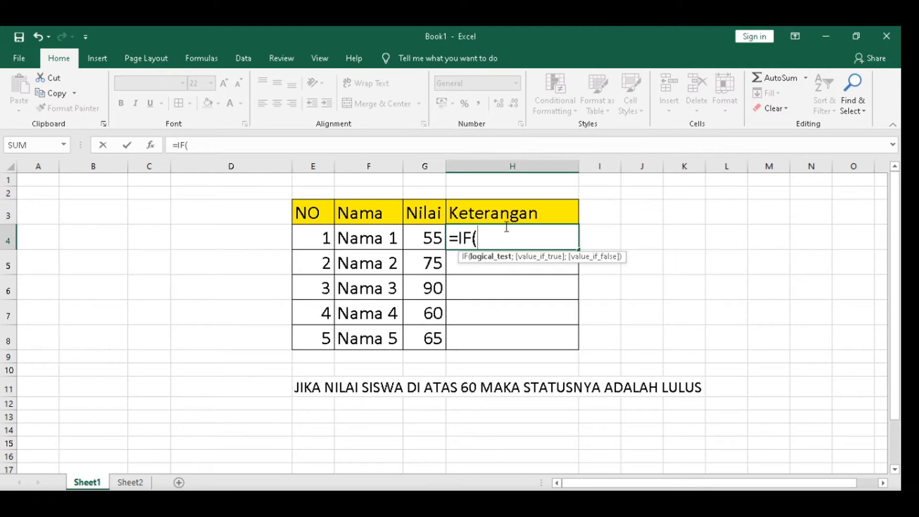
left_click(423, 237)
type(">6")
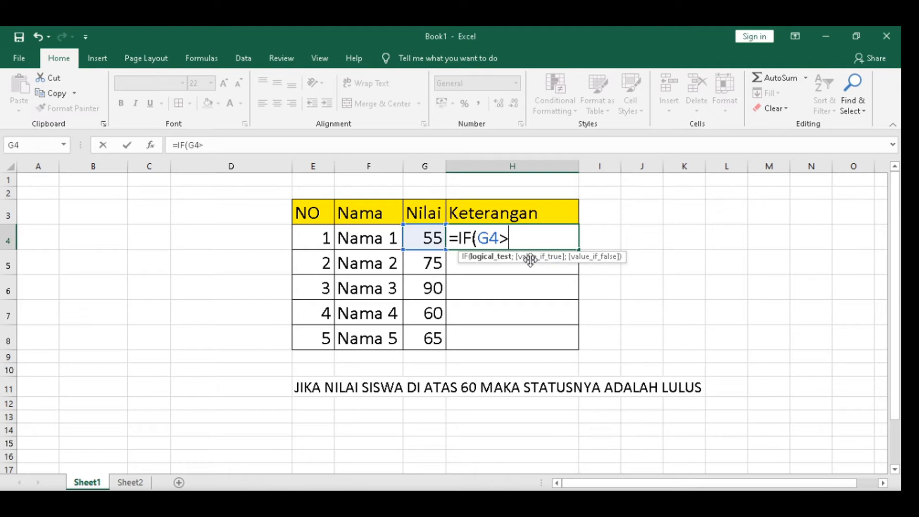
type("=")
key("BackSpace")
type("0;")
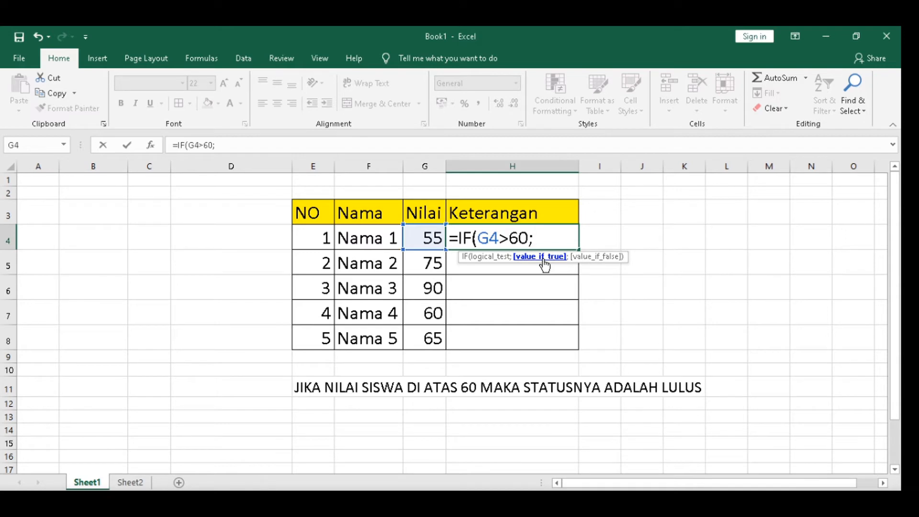
- Complete the H4 formula with "LULUS" as the true result and "TIDAK LULUS" as the false result
type("\"lul")
key("BackSpace")
key("BackSpace")
key("BackSpace")
type("LULUS")
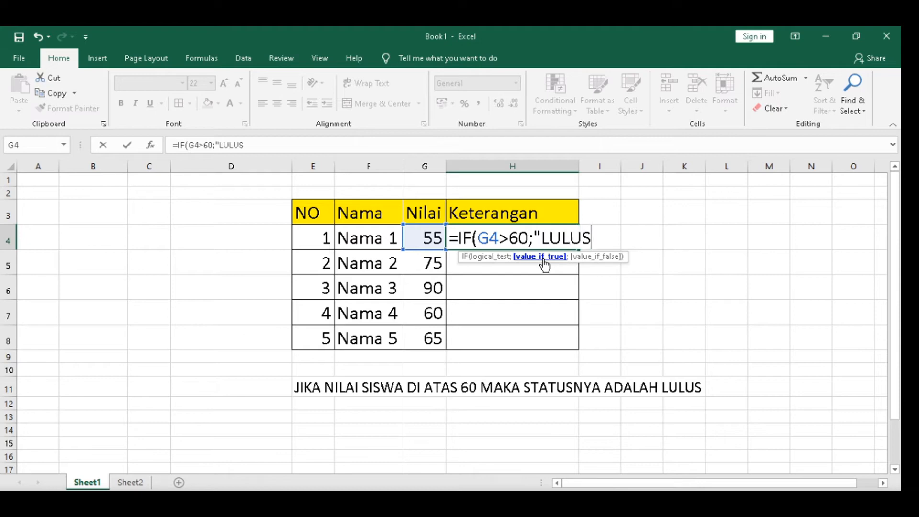
type("\";")
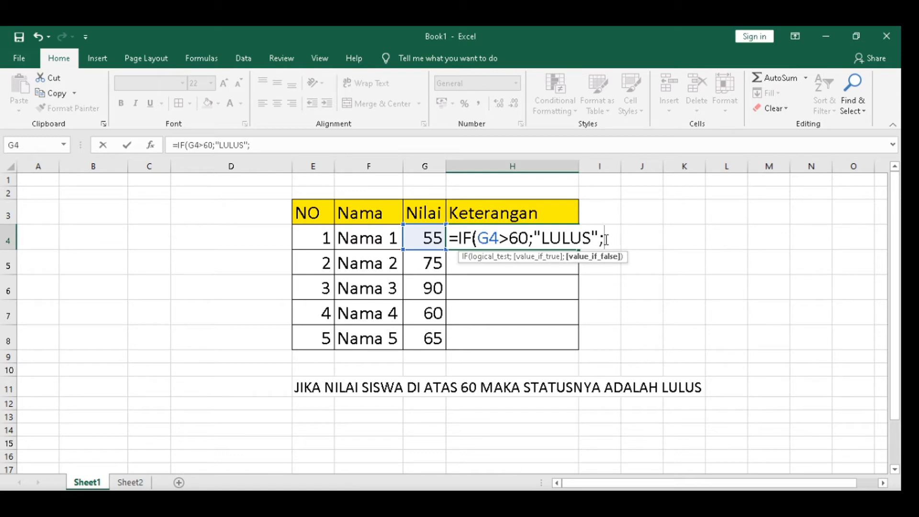
type("\"TIDAK LULUS\"")
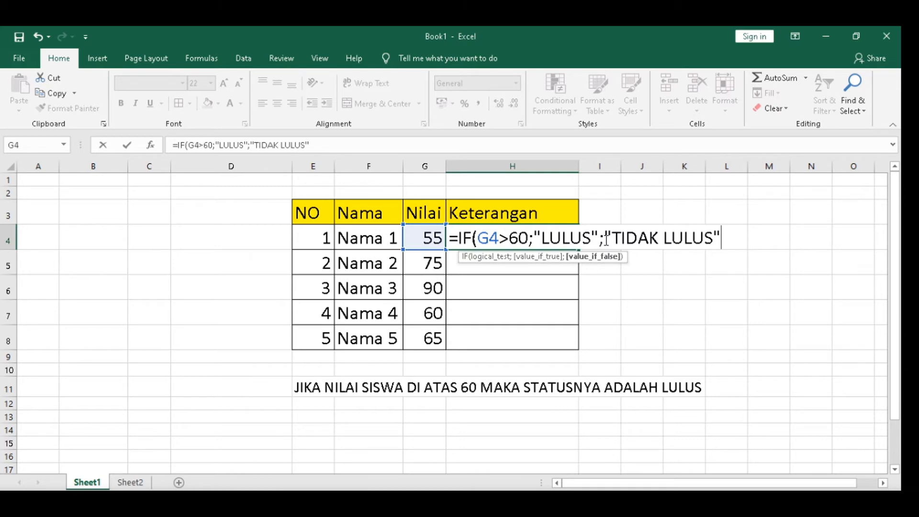
type(")")
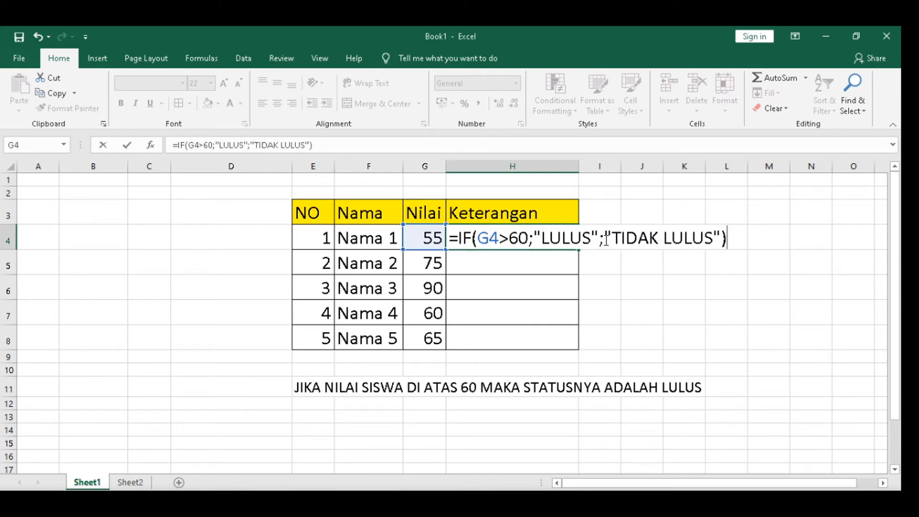
key("Return")
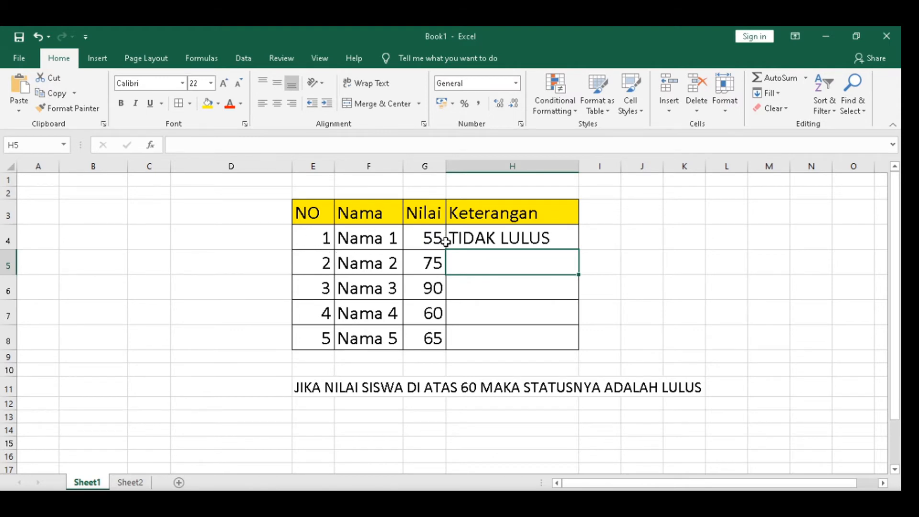
- Copy the IF formula from H4 down the Keterangan column through H8
left_click(467, 238)
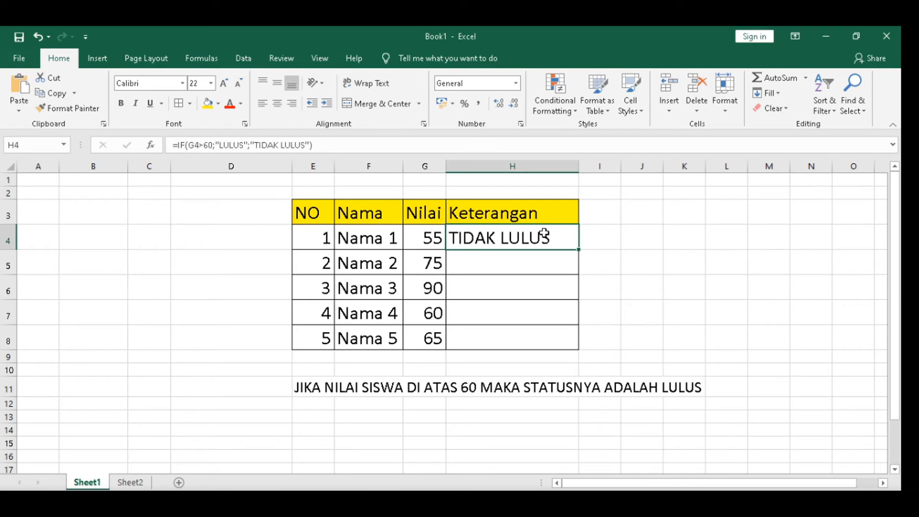
left_click_drag(579, 249, 579, 352)
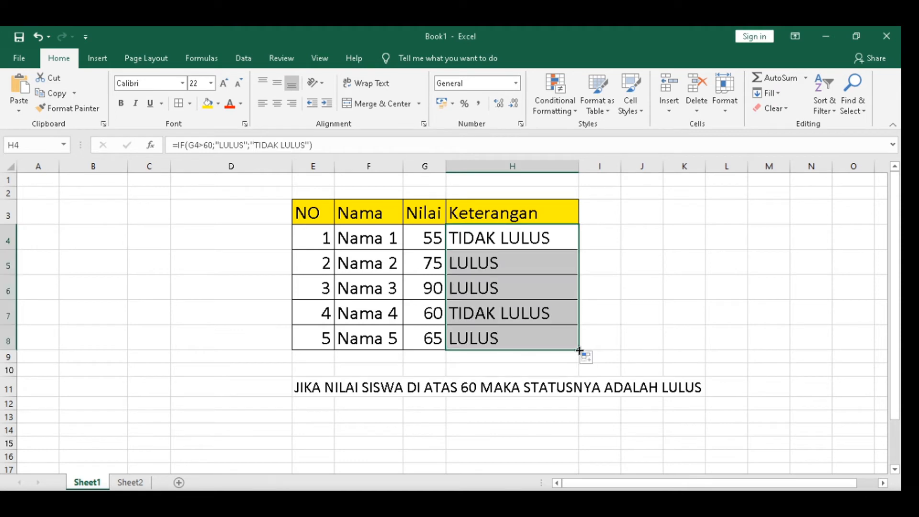
key("Down")
- Check the scores in G5 to G7 and their Keterangan results against the above-60 pass rule
left_click(428, 263)
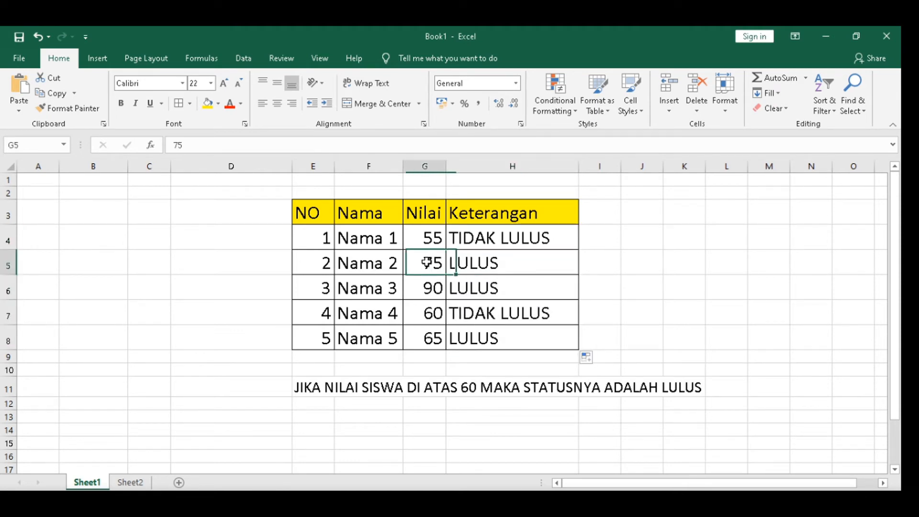
left_click(492, 264)
left_click(473, 388)
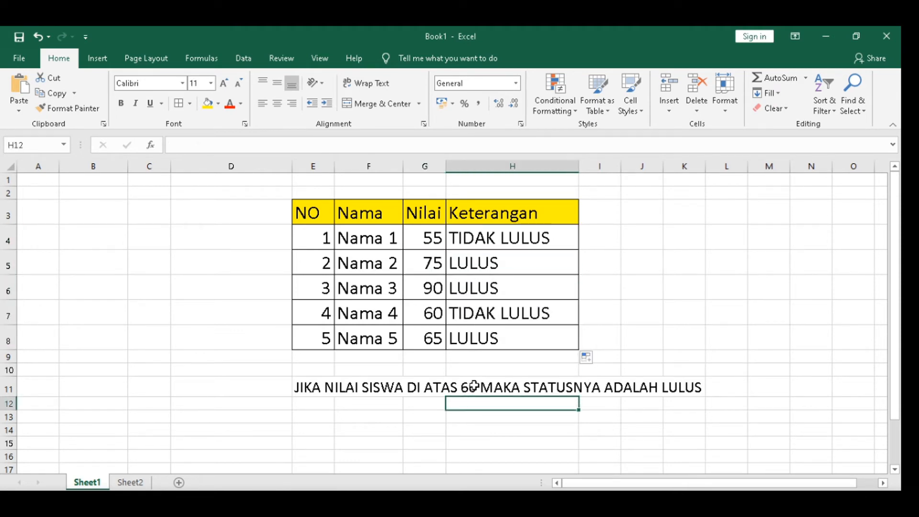
left_click(433, 292)
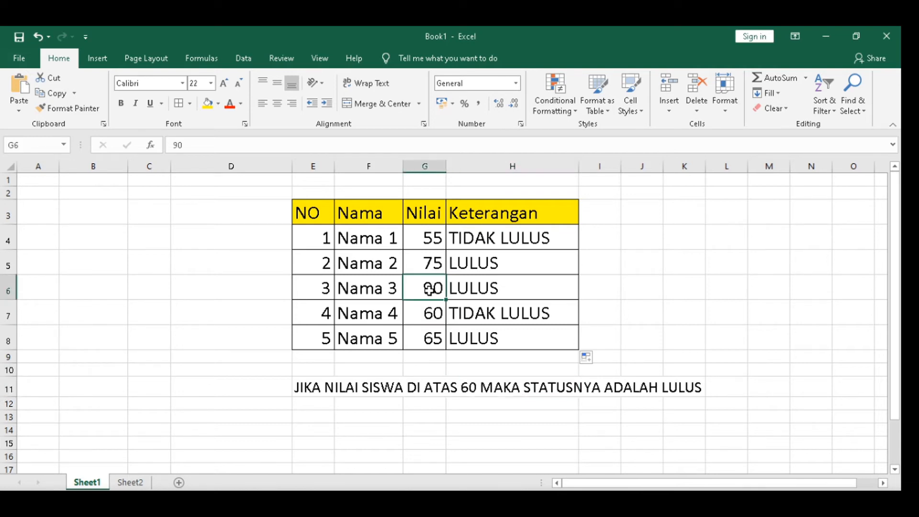
left_click(487, 291)
left_click(433, 312)
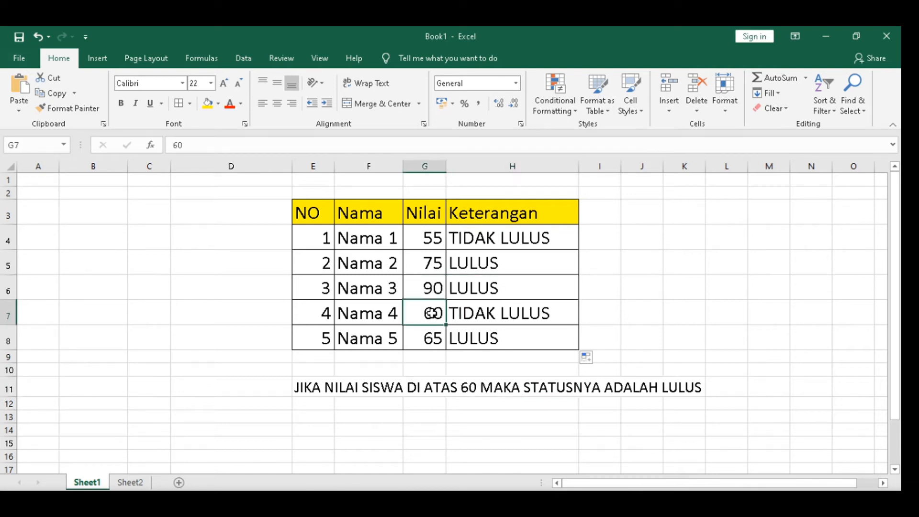
left_click(495, 317)
left_click(433, 312)
left_click(467, 314)
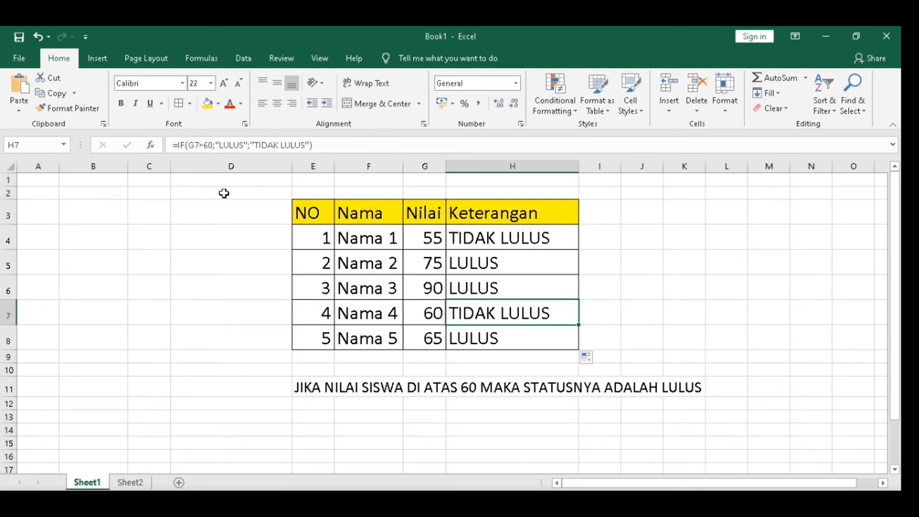
left_click(436, 314)
- Change the condition in the H7 formula to G7>=60
left_click(454, 314)
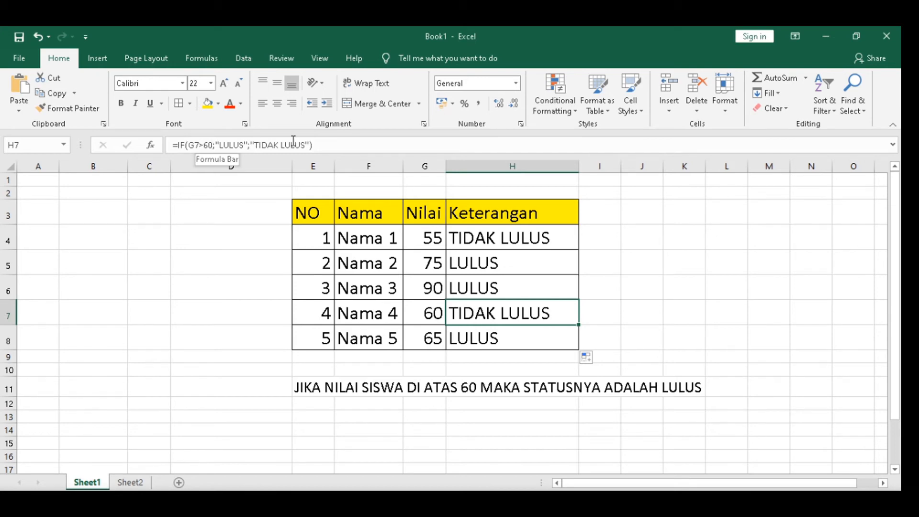
left_click(209, 146)
type("=")
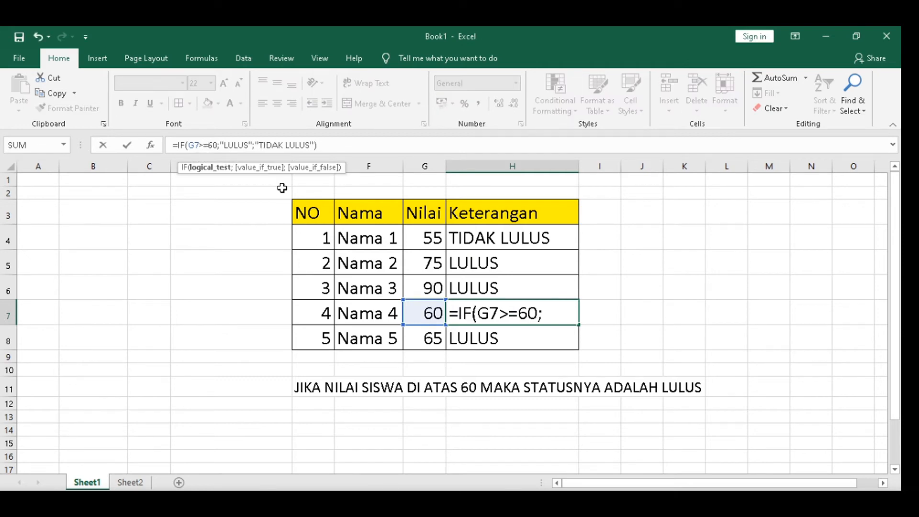
key("Return")
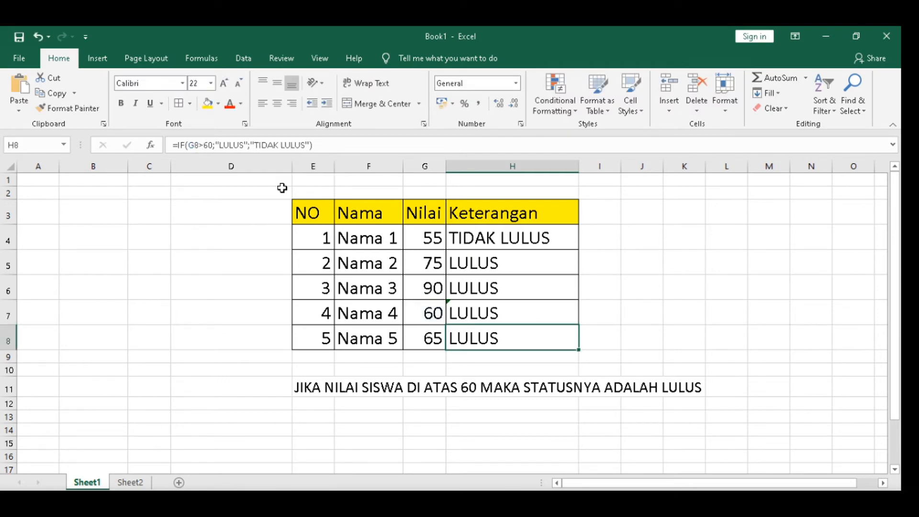
- Restore the condition in the H7 formula to G7>60
left_click(494, 314)
left_click(208, 145)
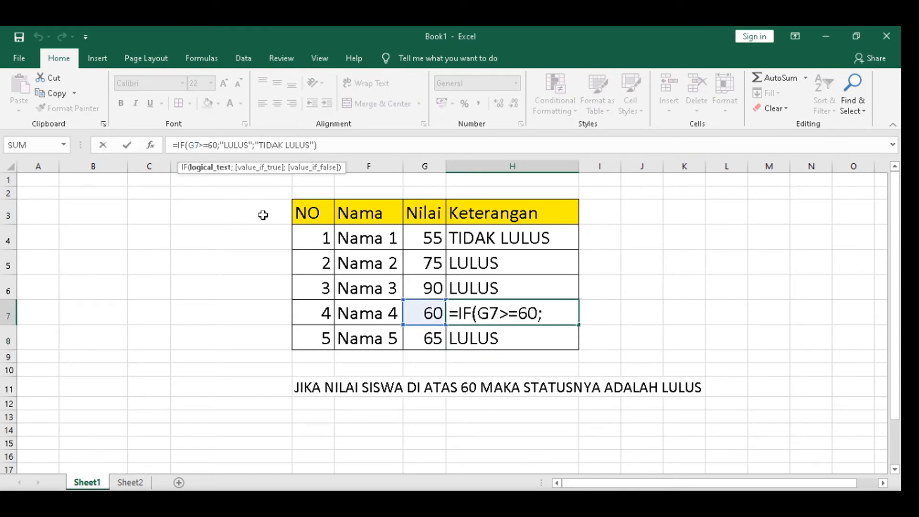
key("BackSpace")
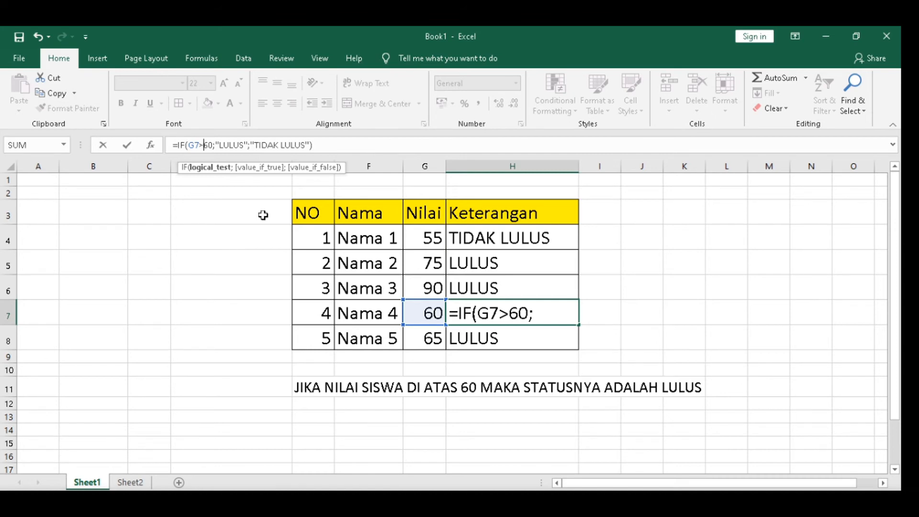
key("Return")
left_click(211, 380)
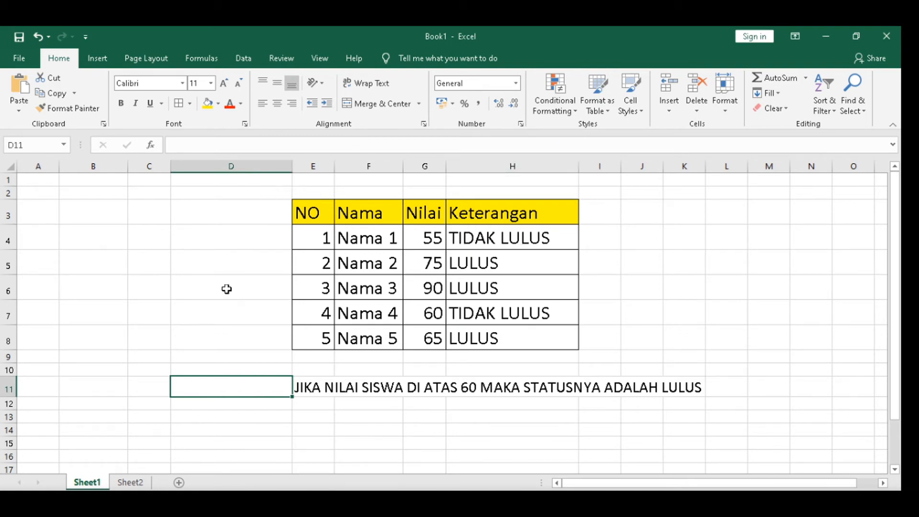
- On Sheet2, start an IF formula in J6, the first STATUS cell, with the condition I6="PUNYA TIKET"
left_click(138, 483)
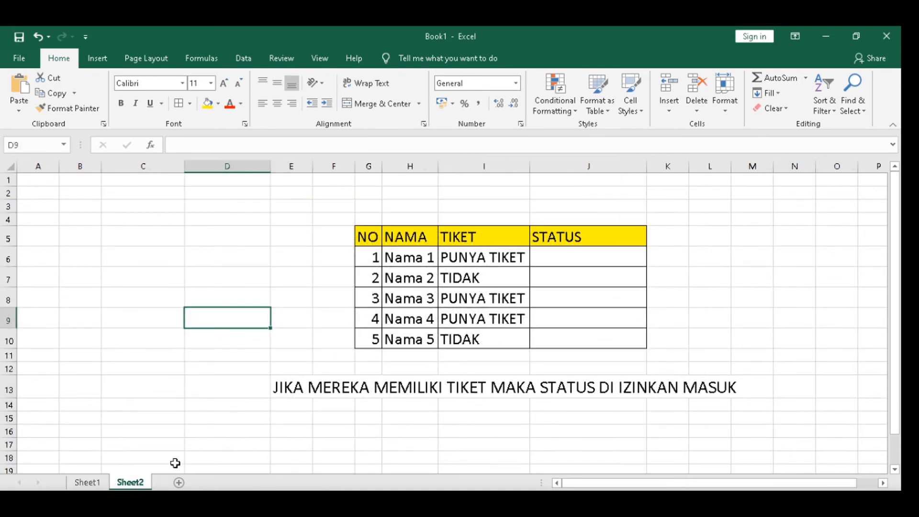
left_click(287, 408)
left_click(456, 237)
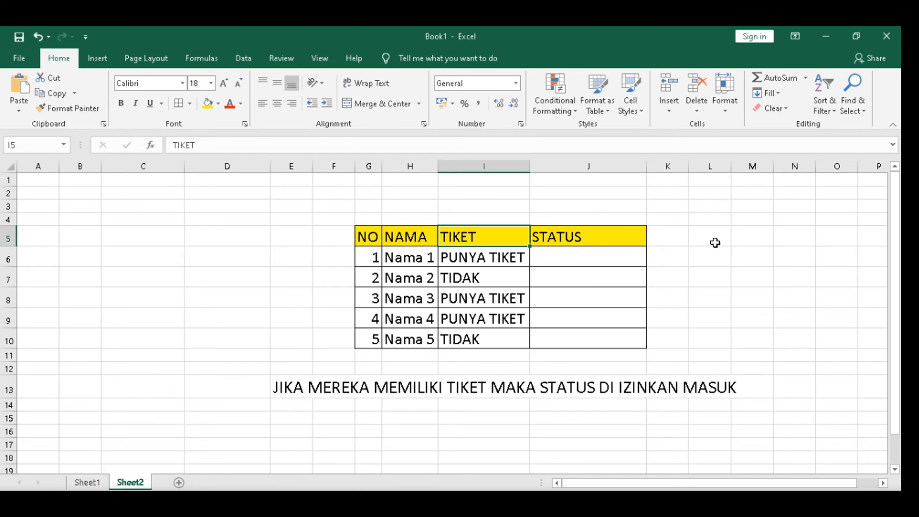
left_click(615, 258)
type("=")
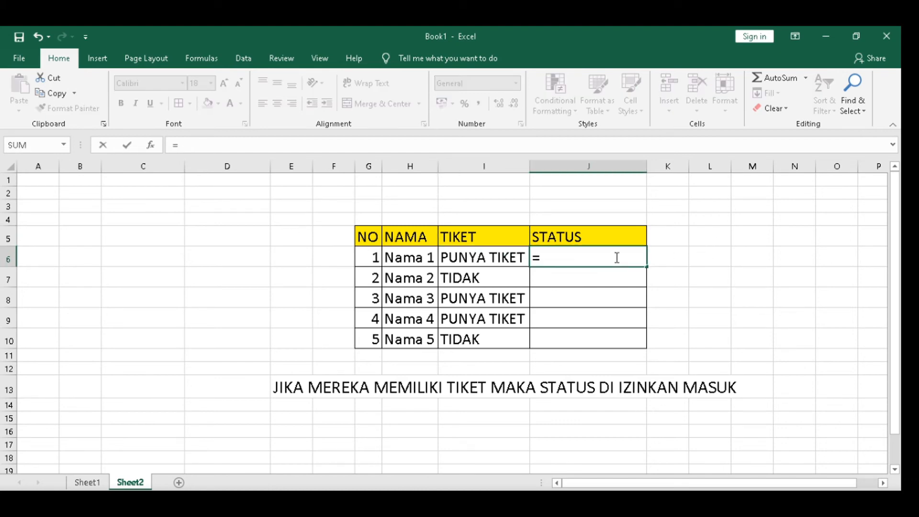
type("IF")
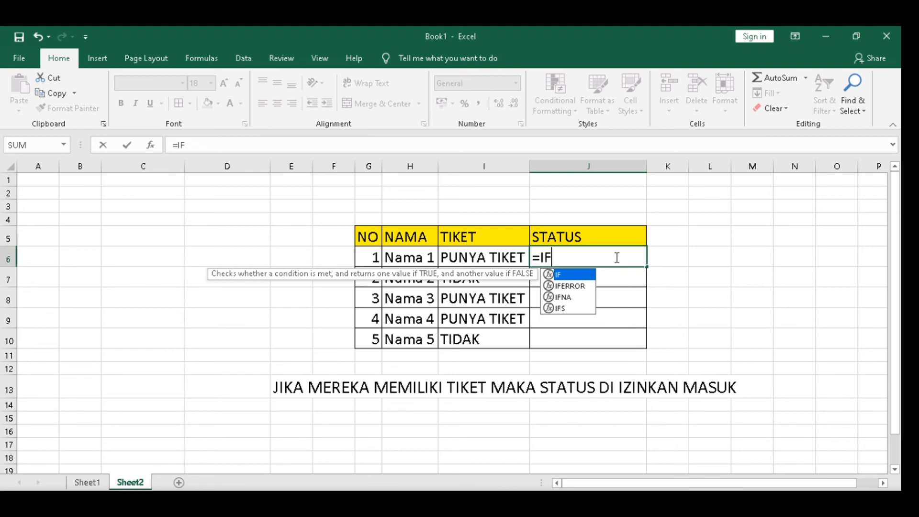
double_click(574, 275)
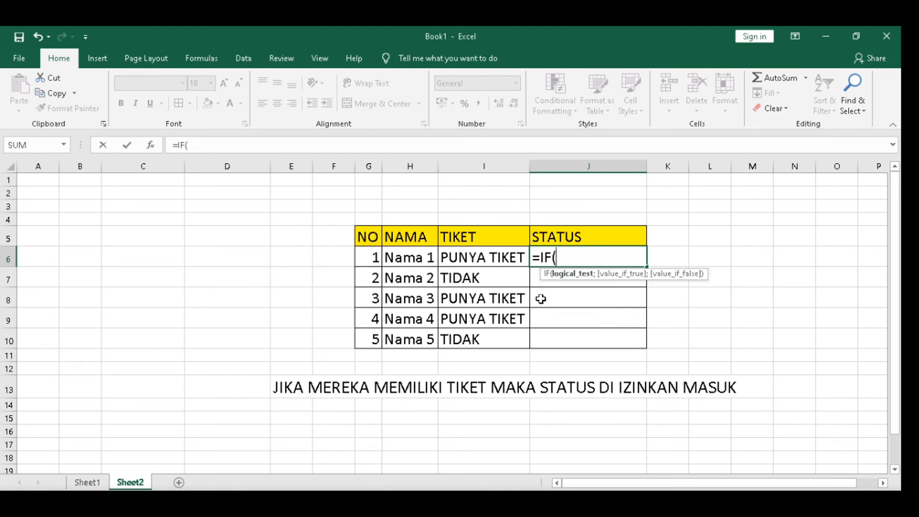
left_click(481, 261)
type("=")
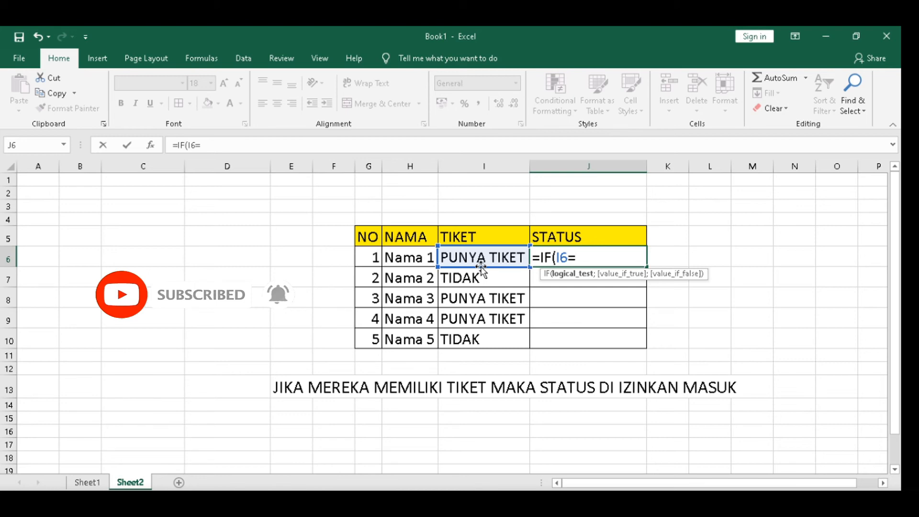
type("\"")
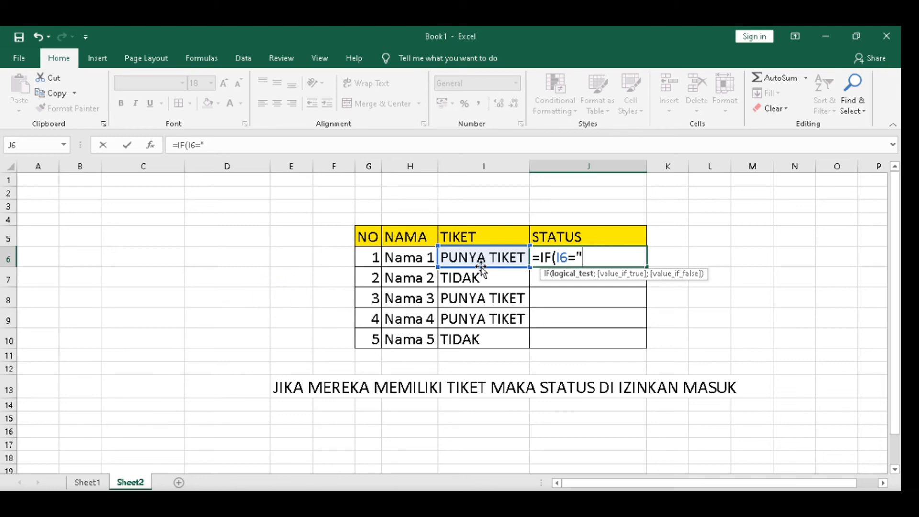
type("PUNYA TIKE")
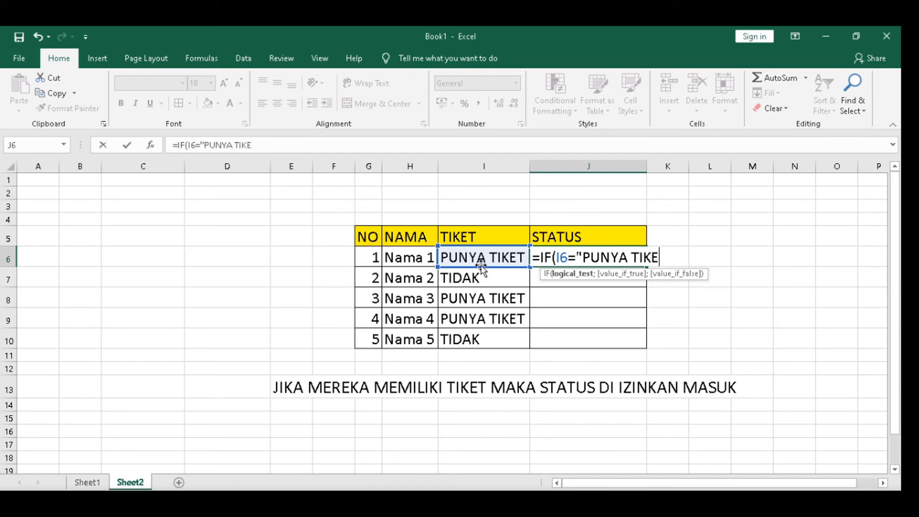
type("T")
type(";")
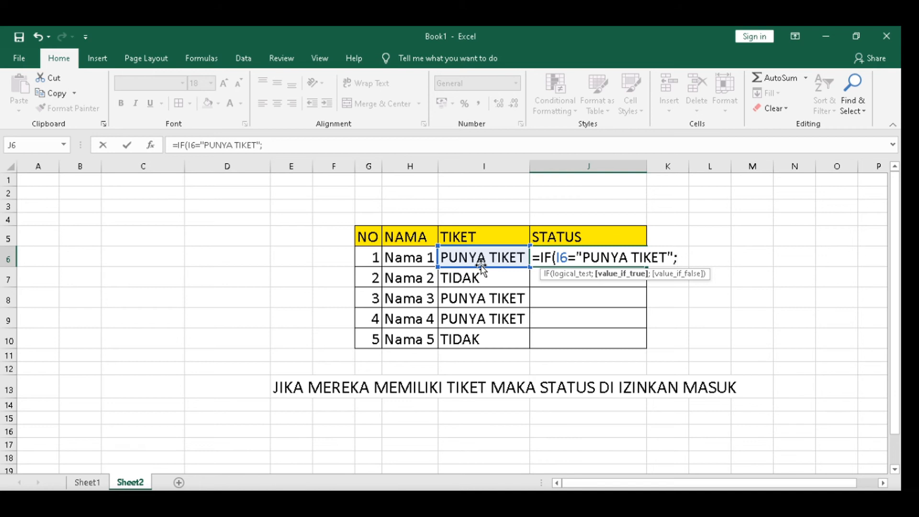
- Complete the J6 formula with "BOLEH MASUK" as the true result and "TIDAK BOLEH MASUK" as the false result
type("\"BOLE")
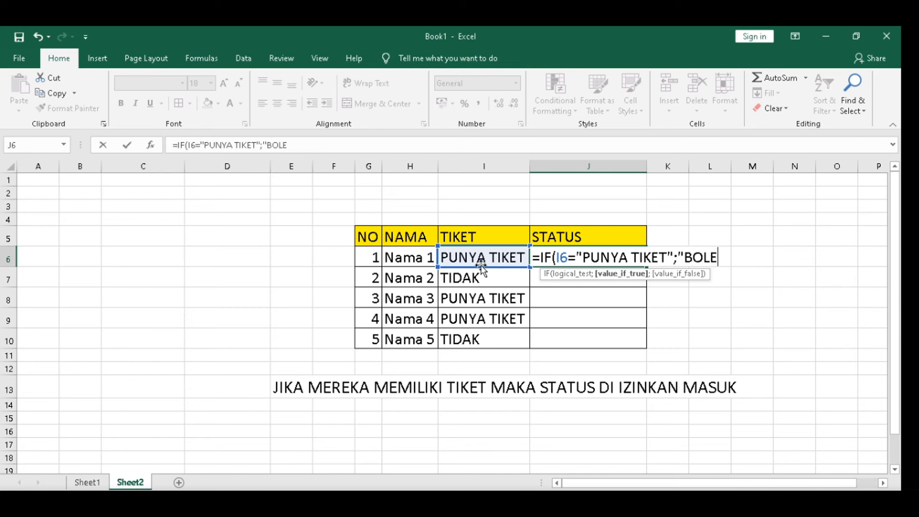
type("H MASUK")
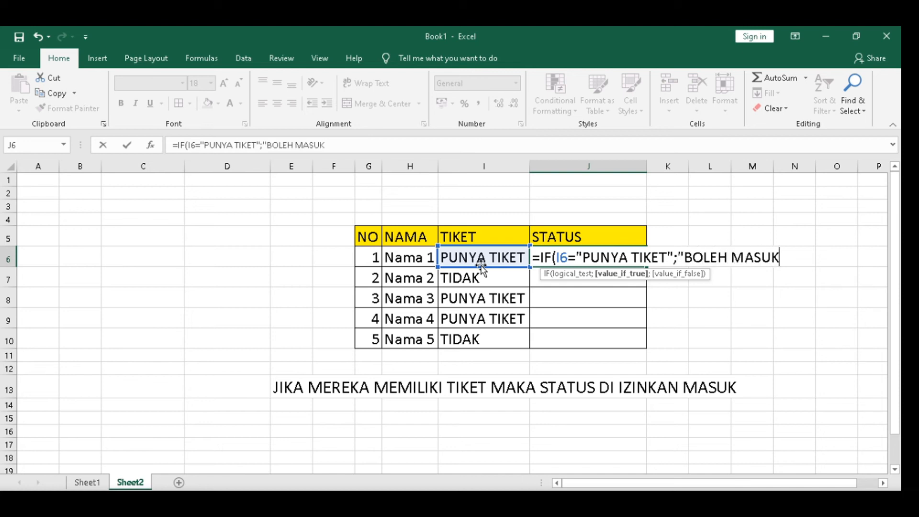
type("\";")
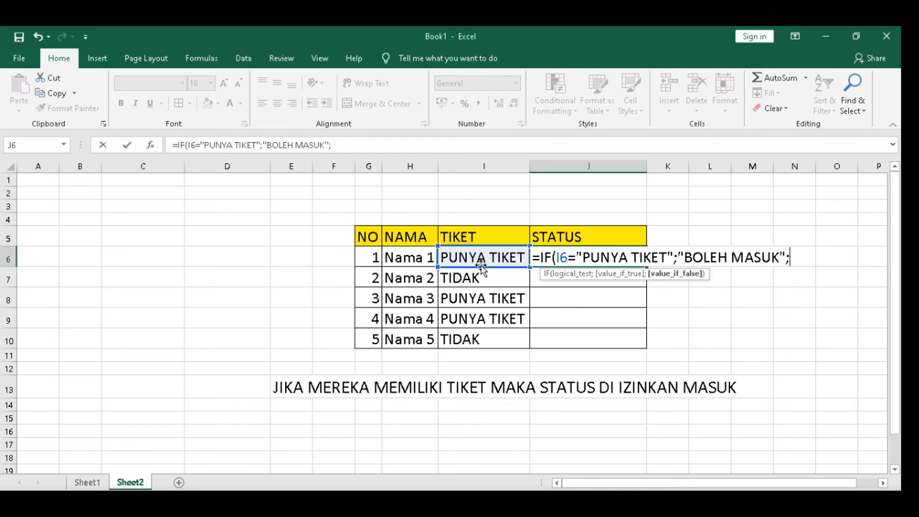
type("\"")
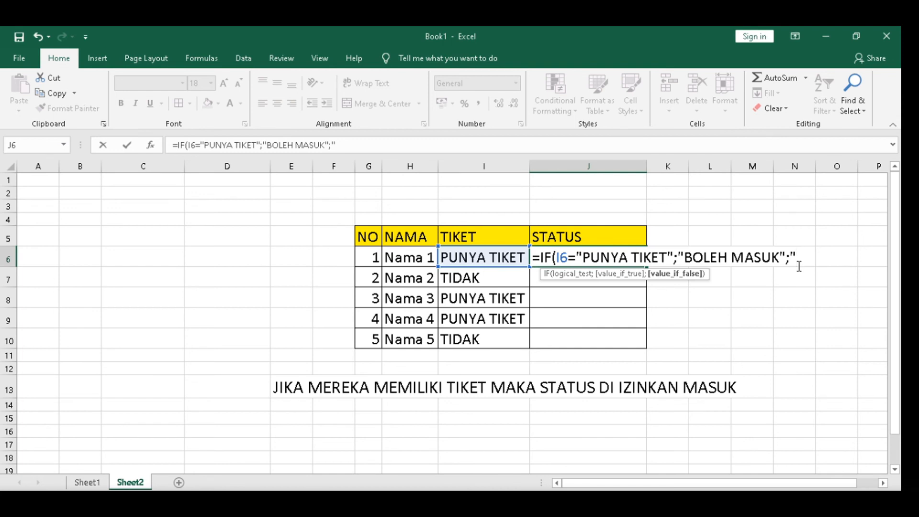
type("TIDAK BOLEH MASUK\")")
key("Return")
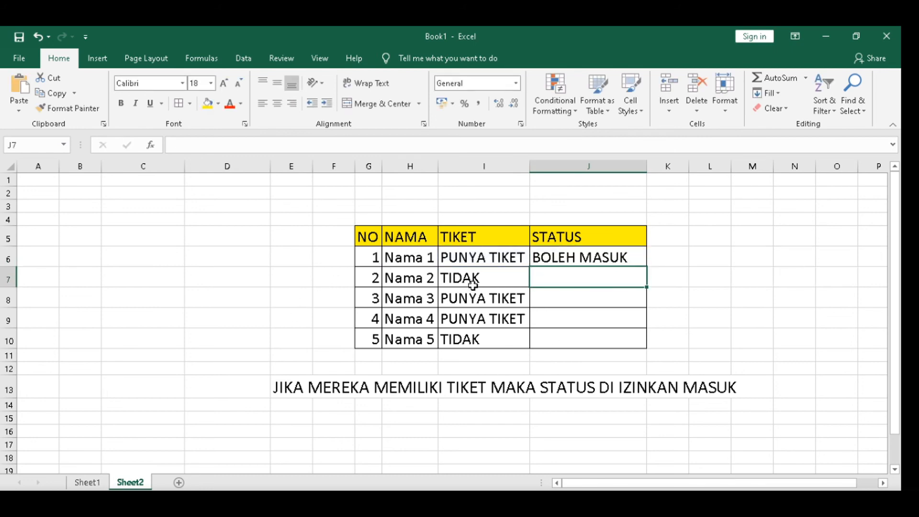
- Copy the J6 formula down the STATUS column to J10 and widen column J to fit its text
left_click(469, 259)
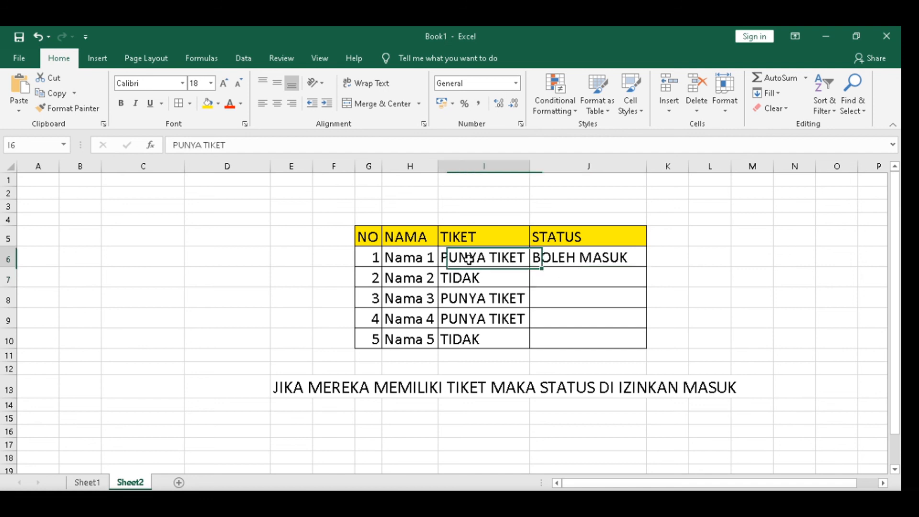
left_click(609, 258)
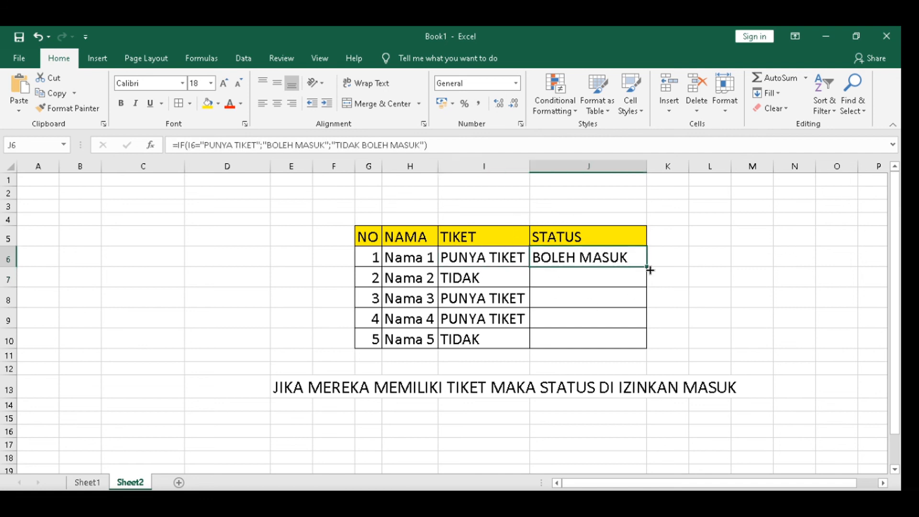
left_click_drag(647, 266, 646, 343)
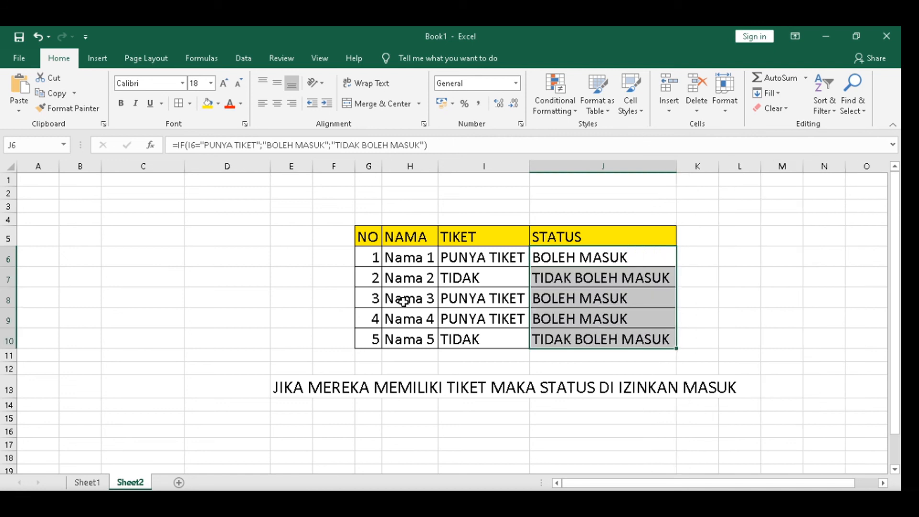
left_click(417, 290)
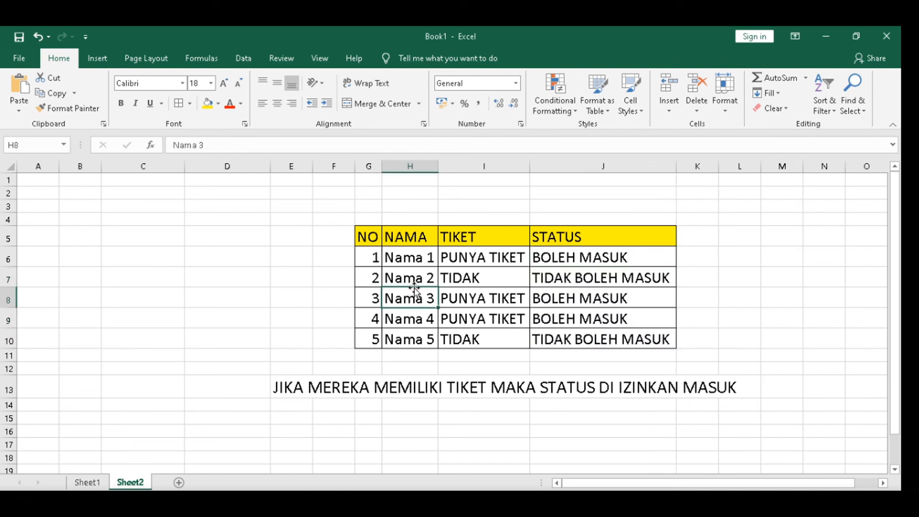
left_click(401, 280)
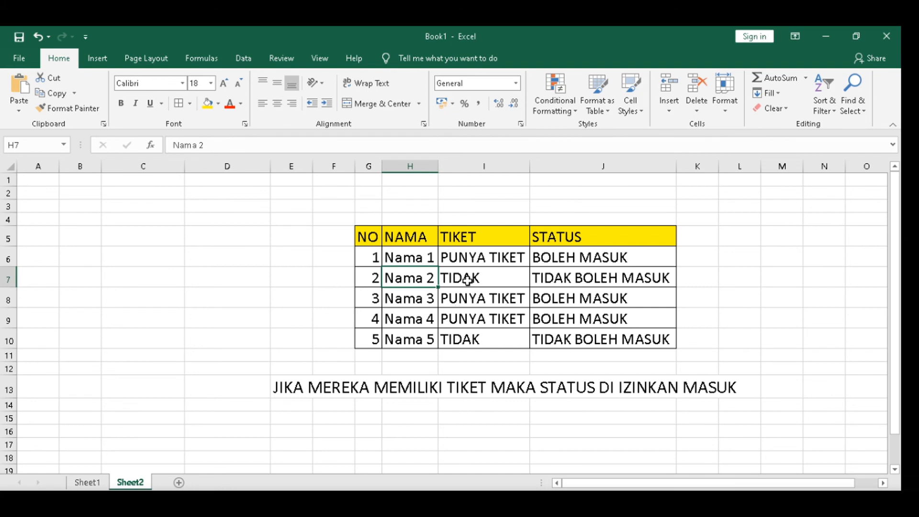